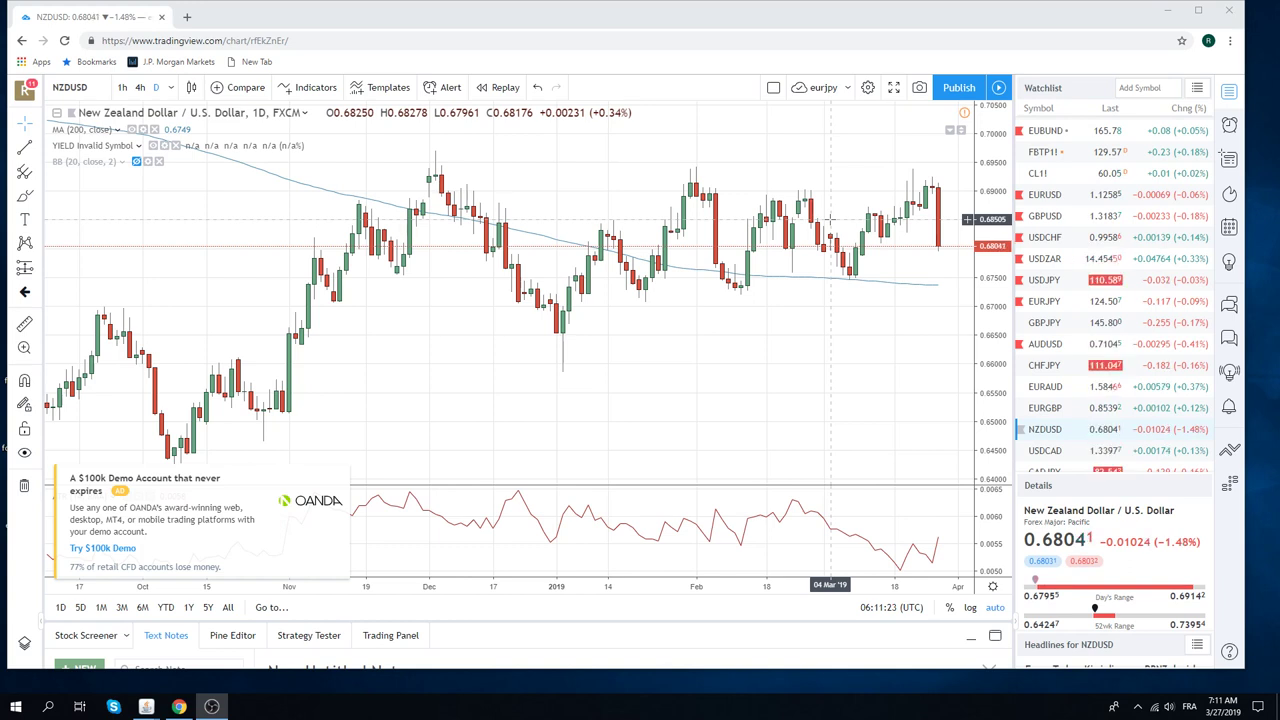
# - Draw an extended line on NZDUSD daily from the late-January low to the mid-March low
pyautogui.click(43, 155)
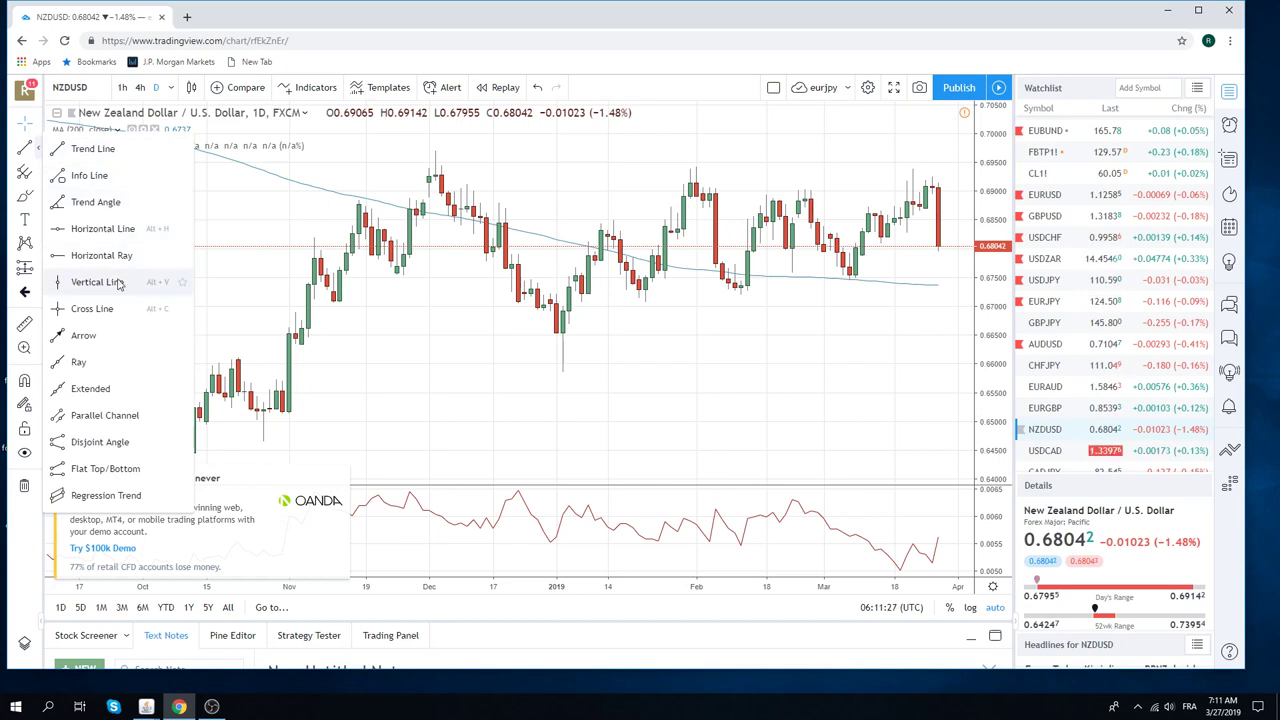
pyautogui.click(113, 390)
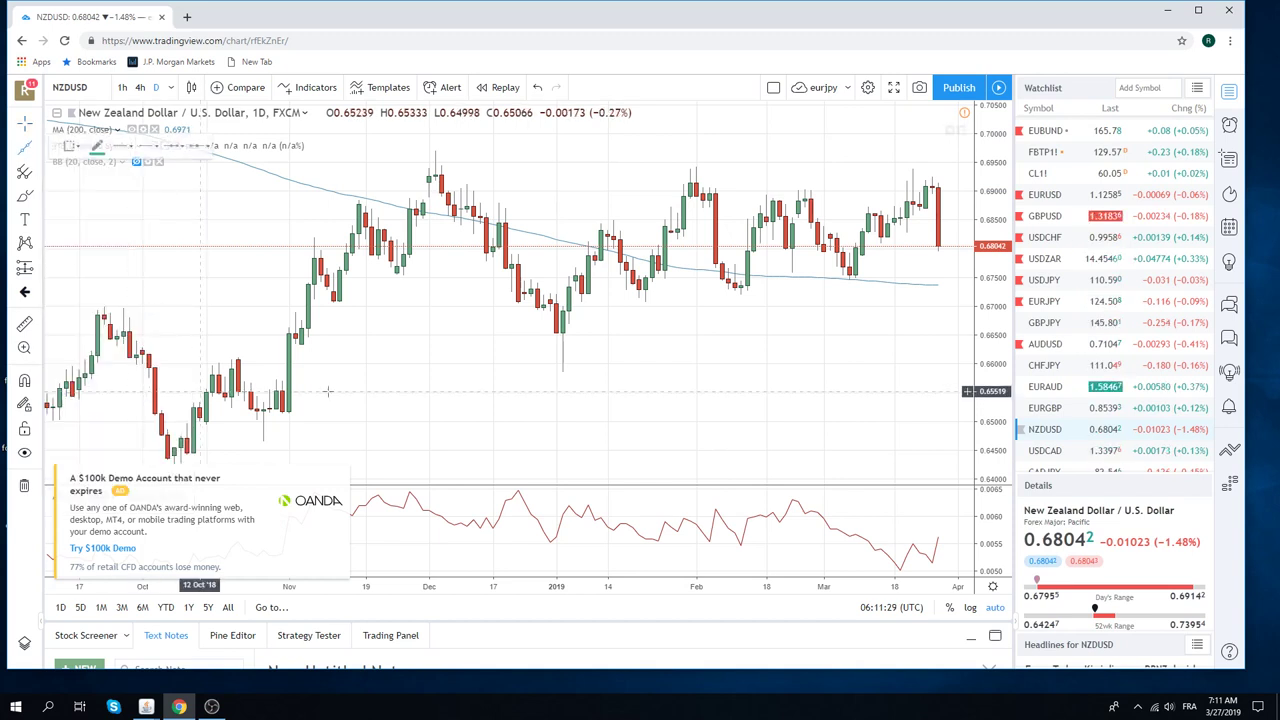
pyautogui.click(645, 305)
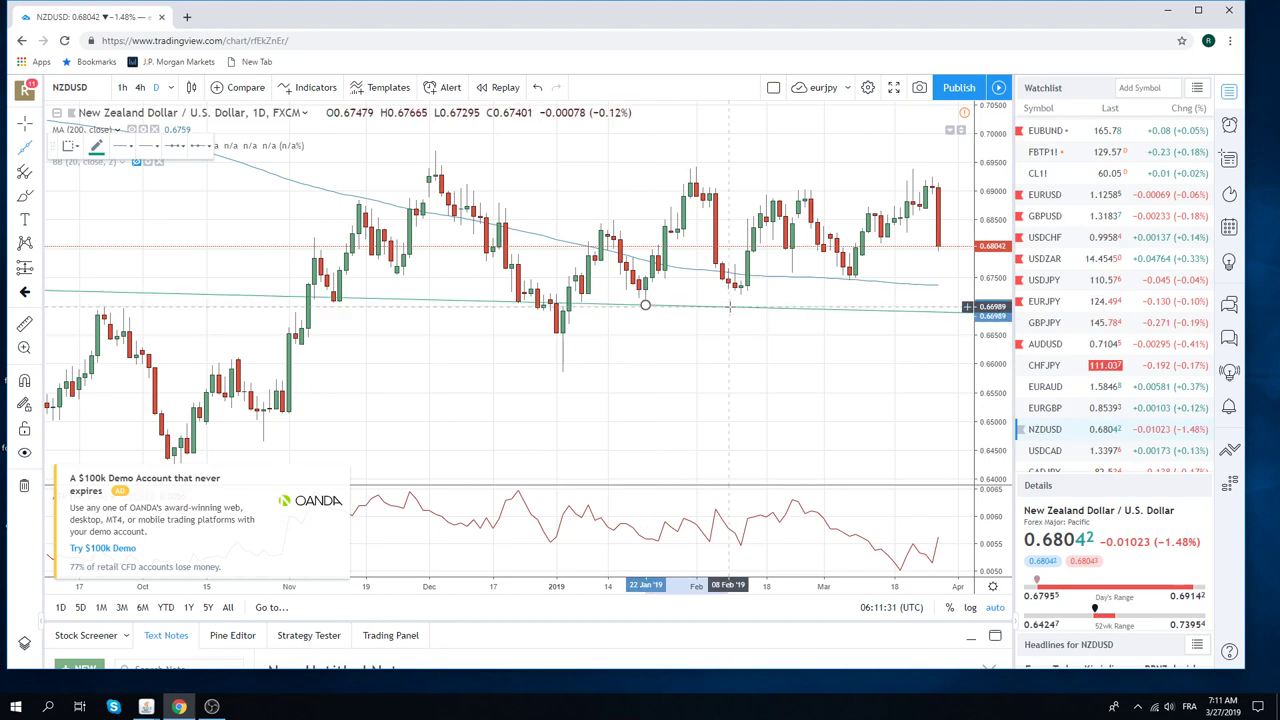
pyautogui.click(862, 279)
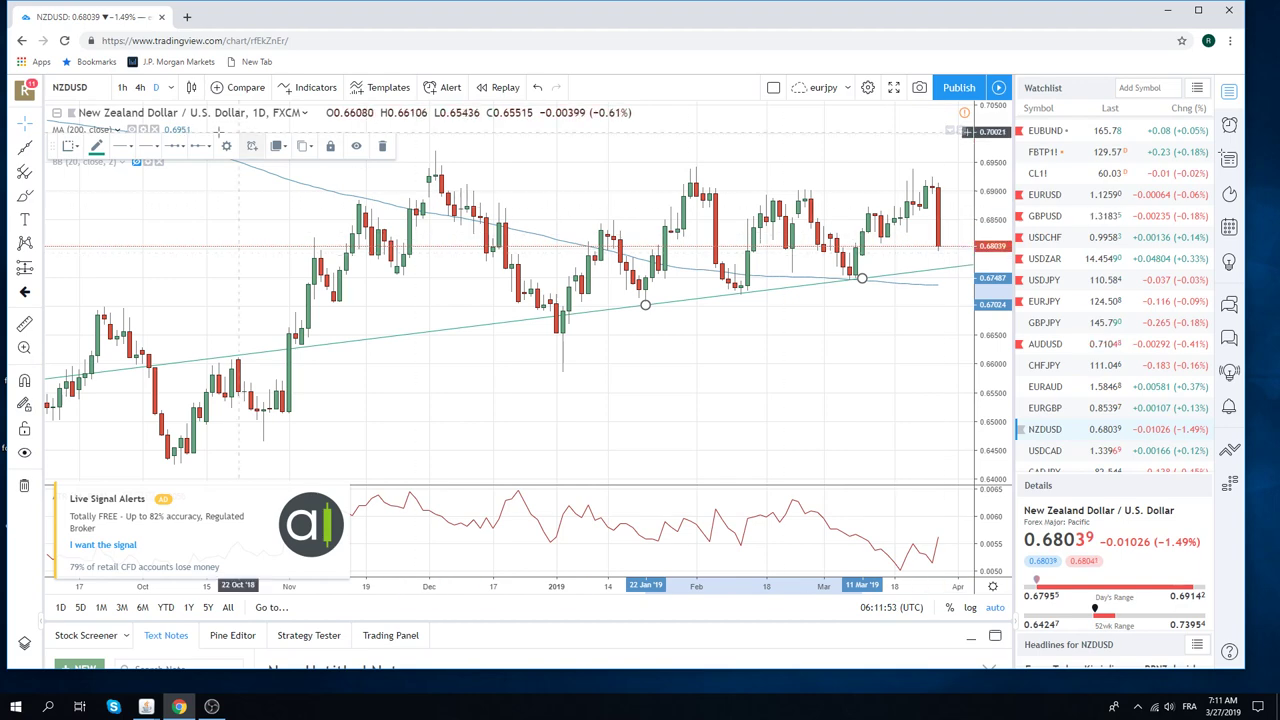
# - Switch NZDUSD to the 1h interval to review the 20–27 March candles and late-26 March plunge
pyautogui.click(128, 89)
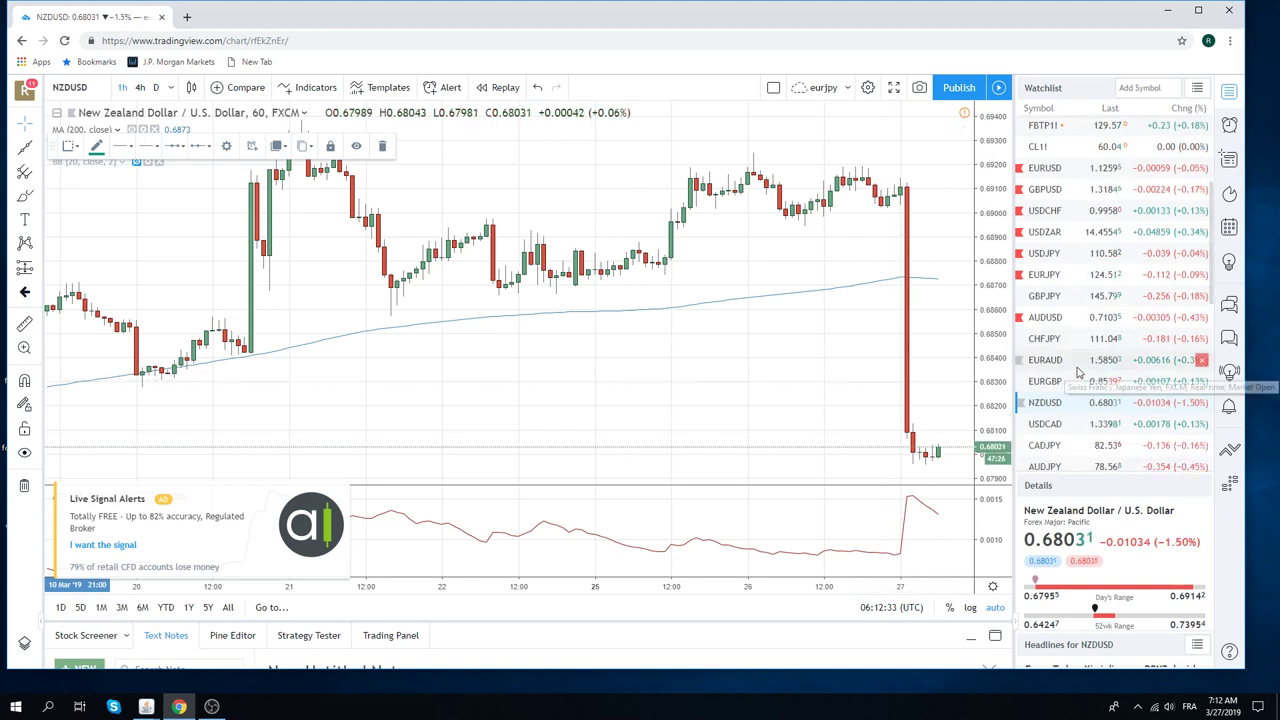
pyautogui.scroll(-1, 1078, 375)
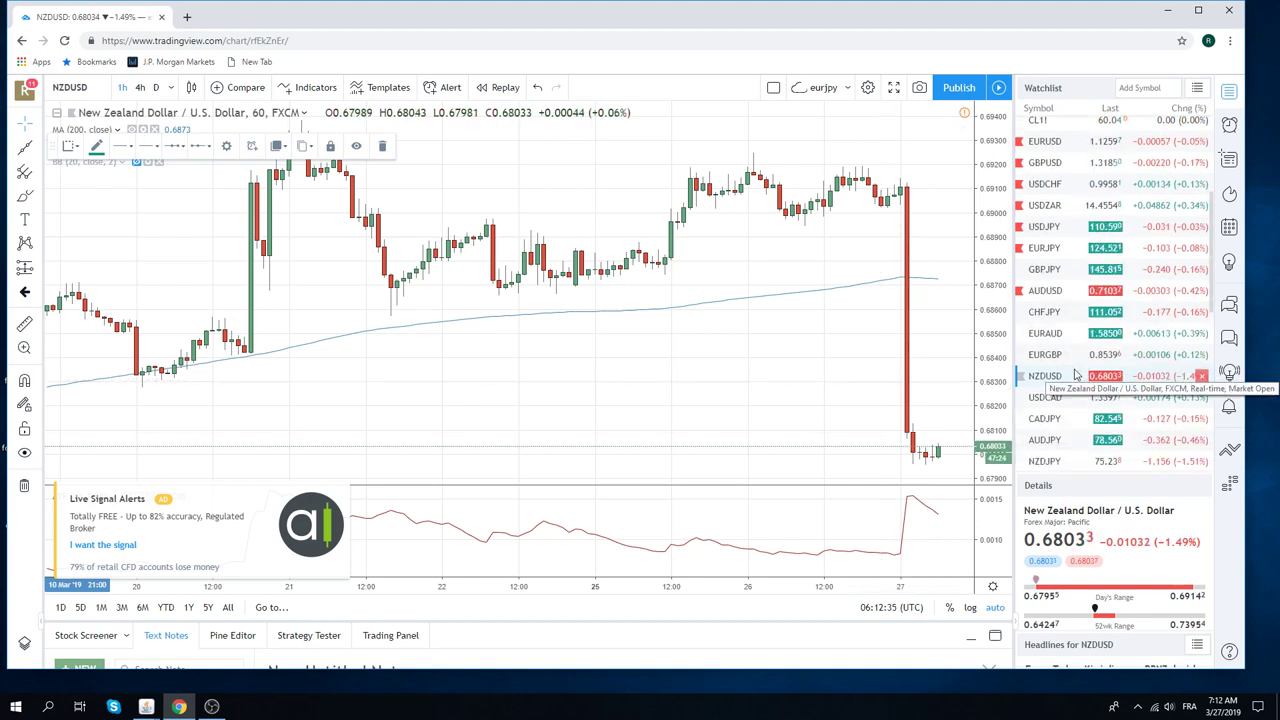
# - Load AUDUSD, check it on the D interval, then set it back to 1h
pyautogui.click(1046, 290)
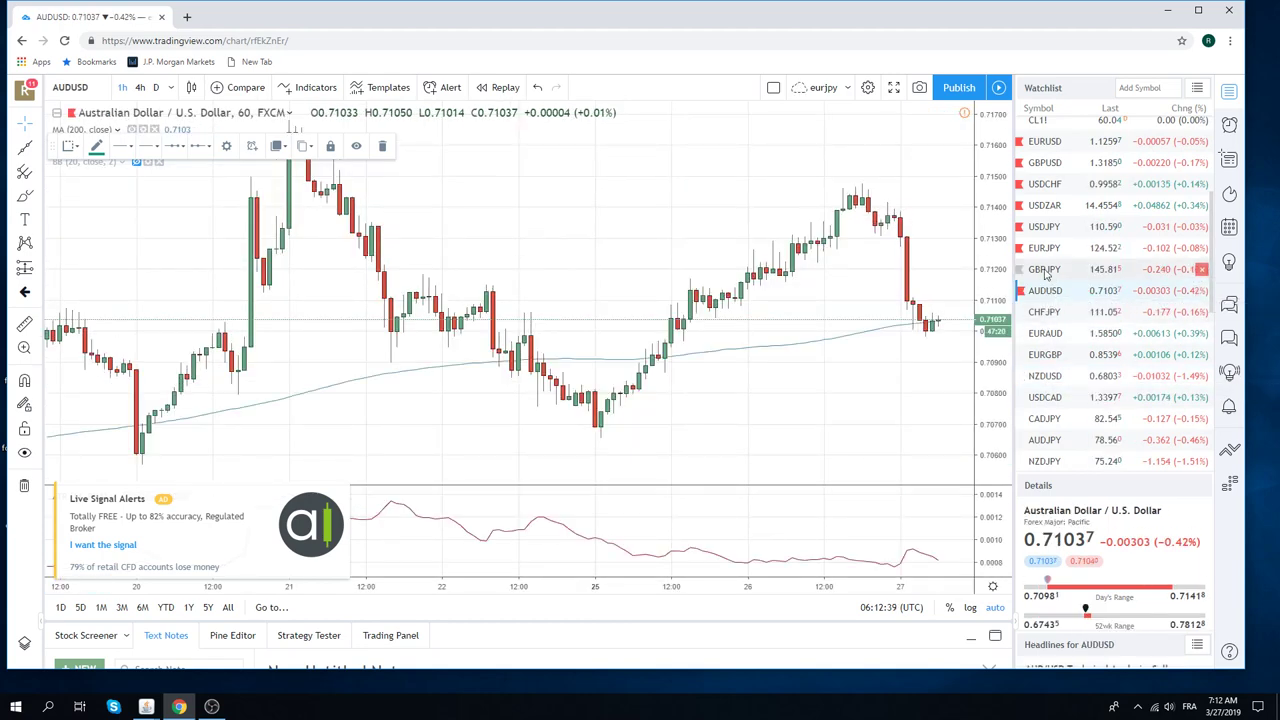
pyautogui.click(155, 88)
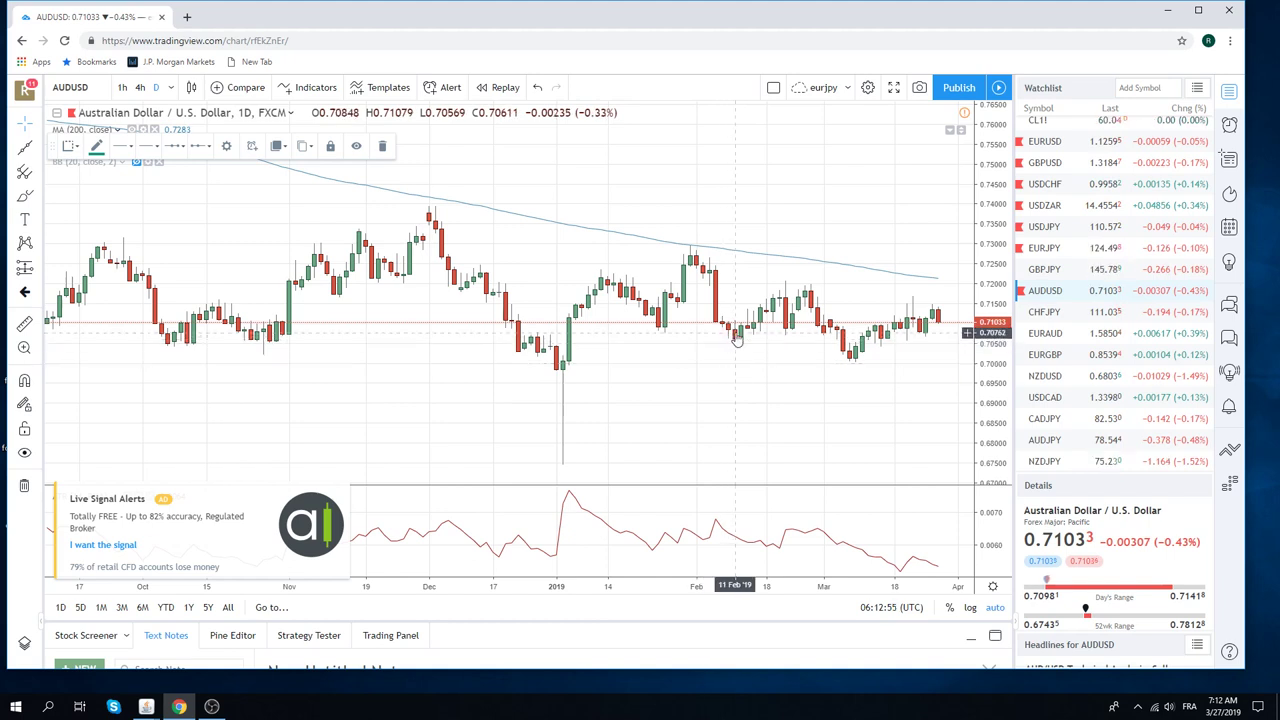
pyautogui.click(122, 87)
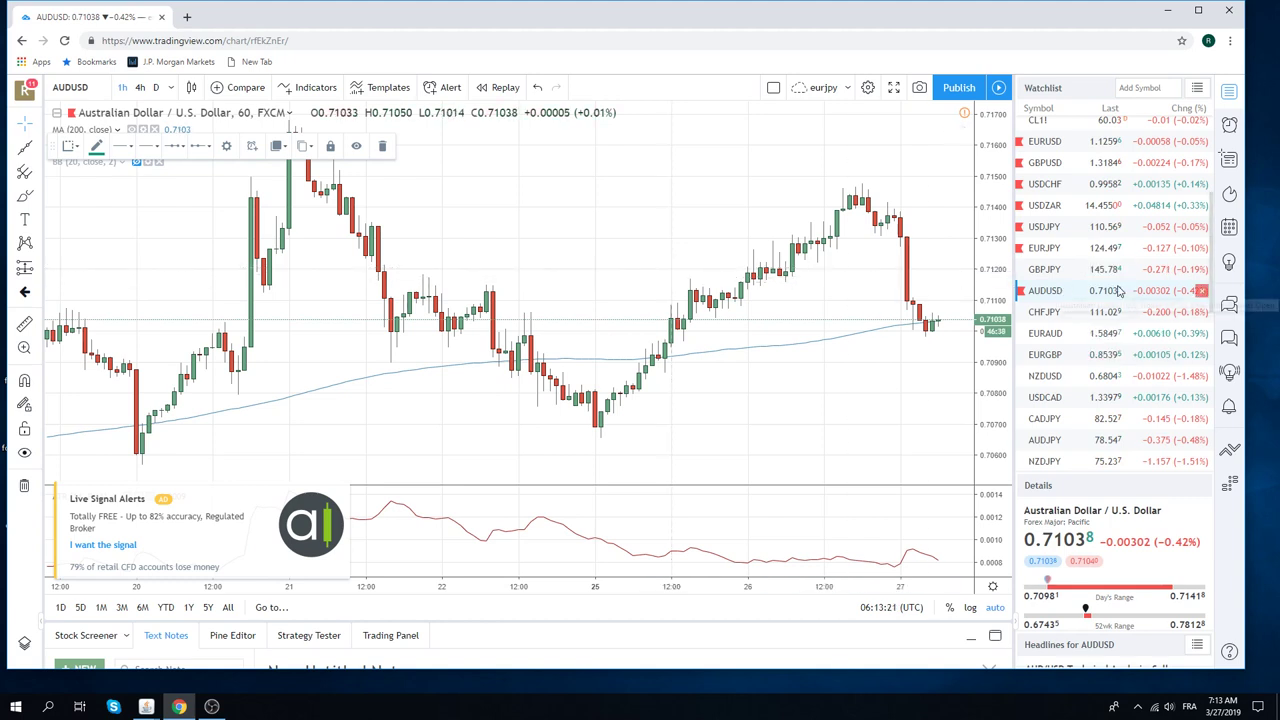
pyautogui.scroll(1, 1119, 290)
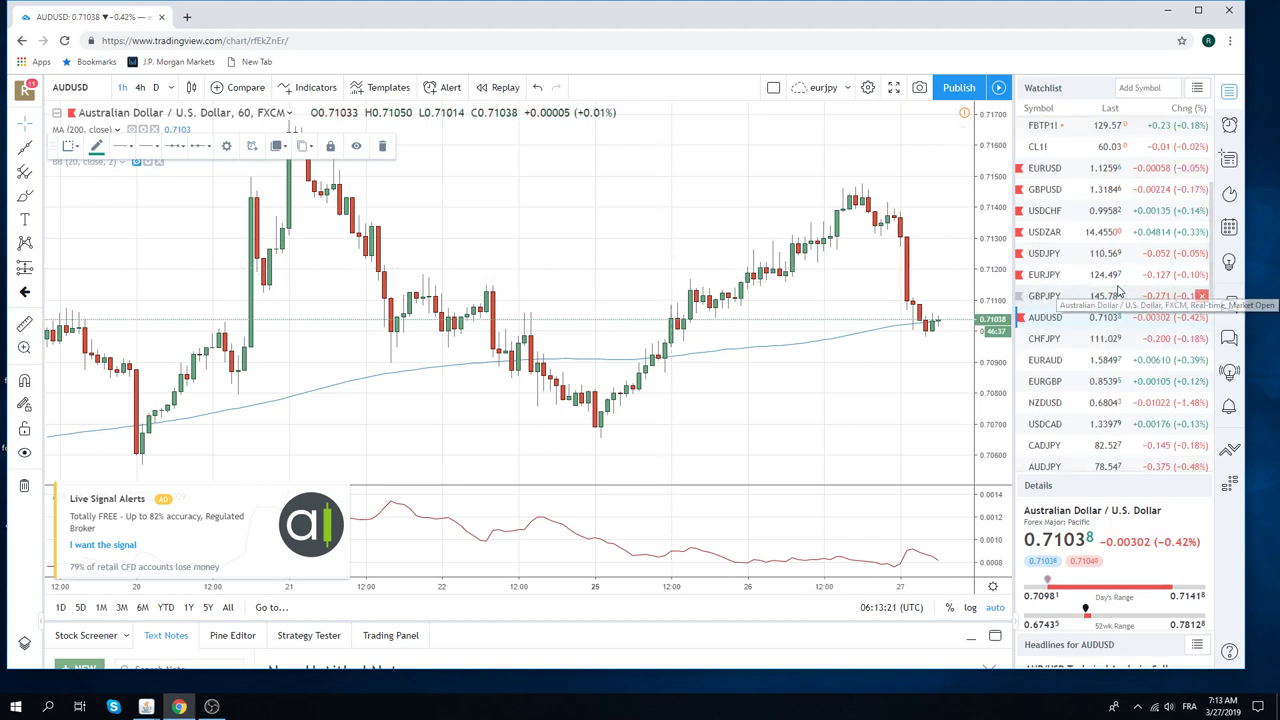
# - Load CL1! from the watchlist and review its daily trend line near 54–57
pyautogui.click(1042, 147)
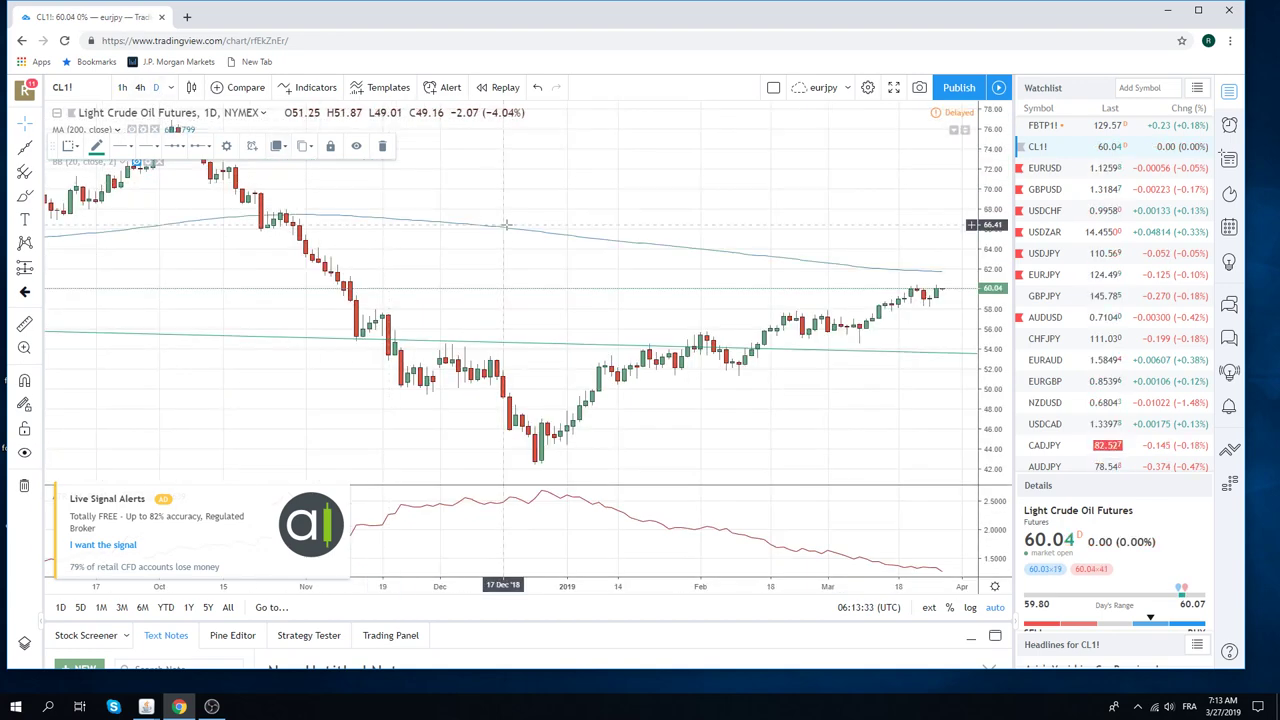
pyautogui.scroll(3, 548, 221)
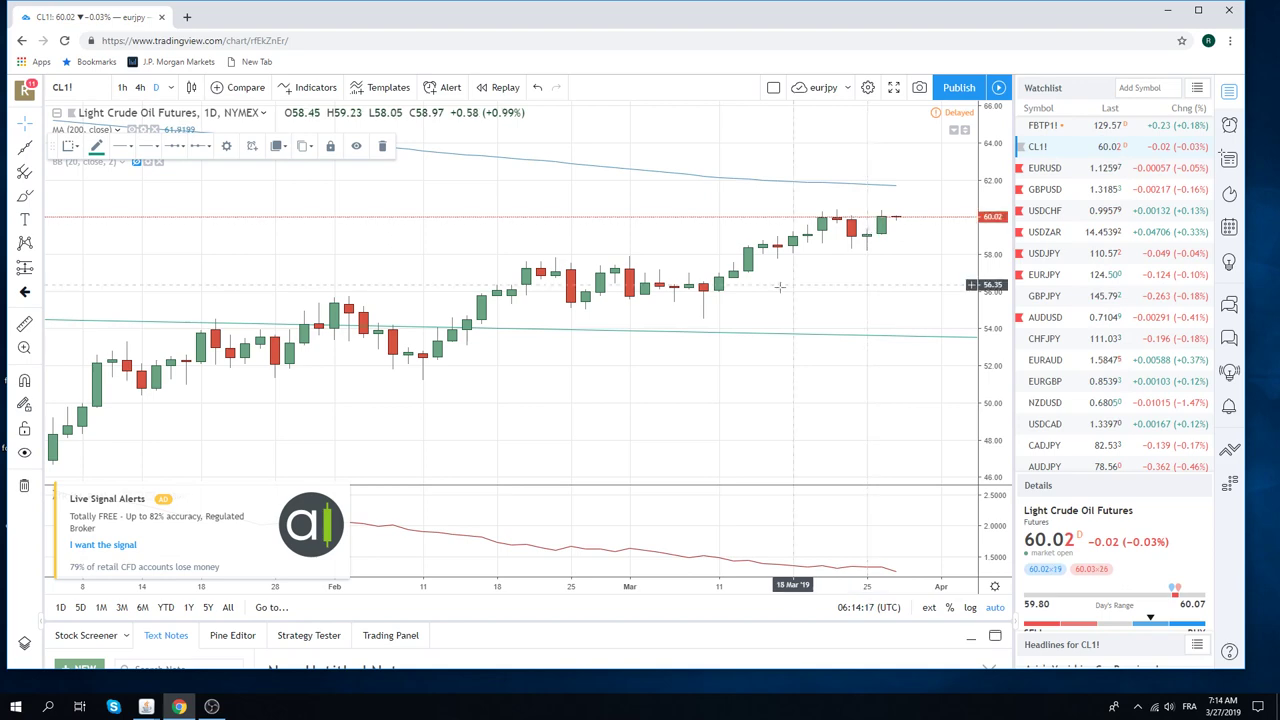
pyautogui.scroll(-3, 778, 296)
pyautogui.scroll(-3, 778, 296)
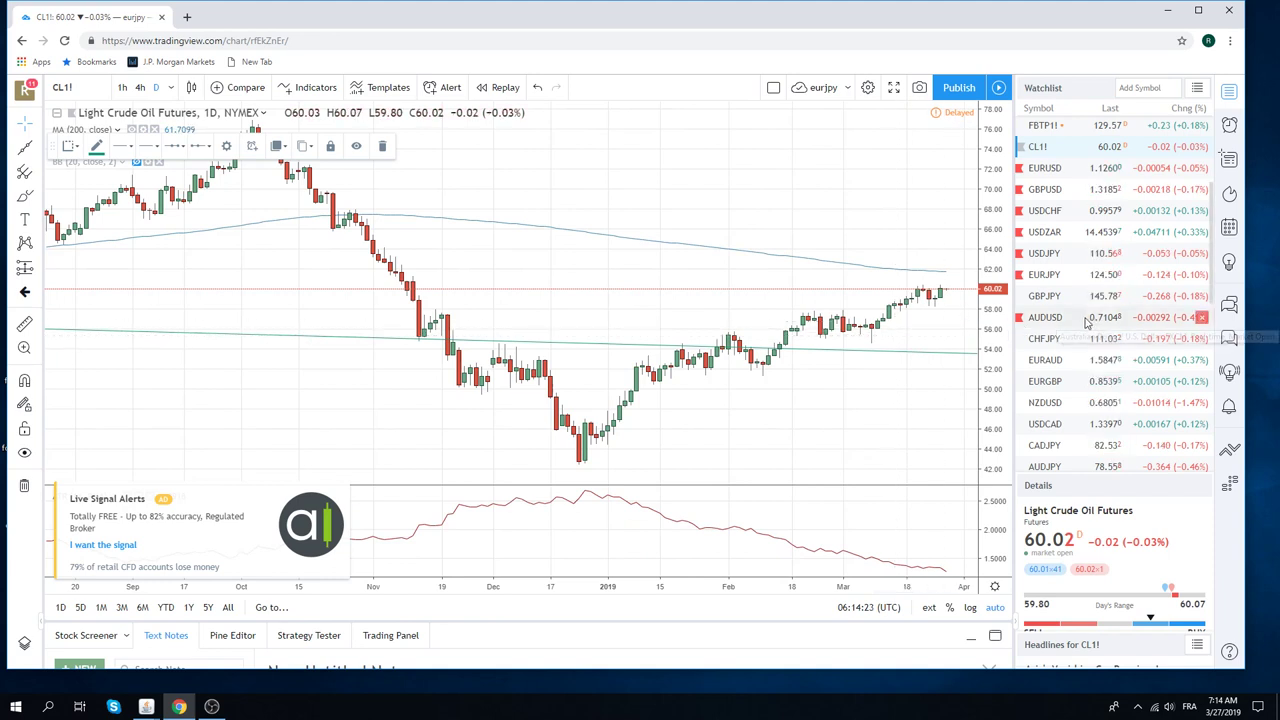
pyautogui.scroll(3, 1087, 320)
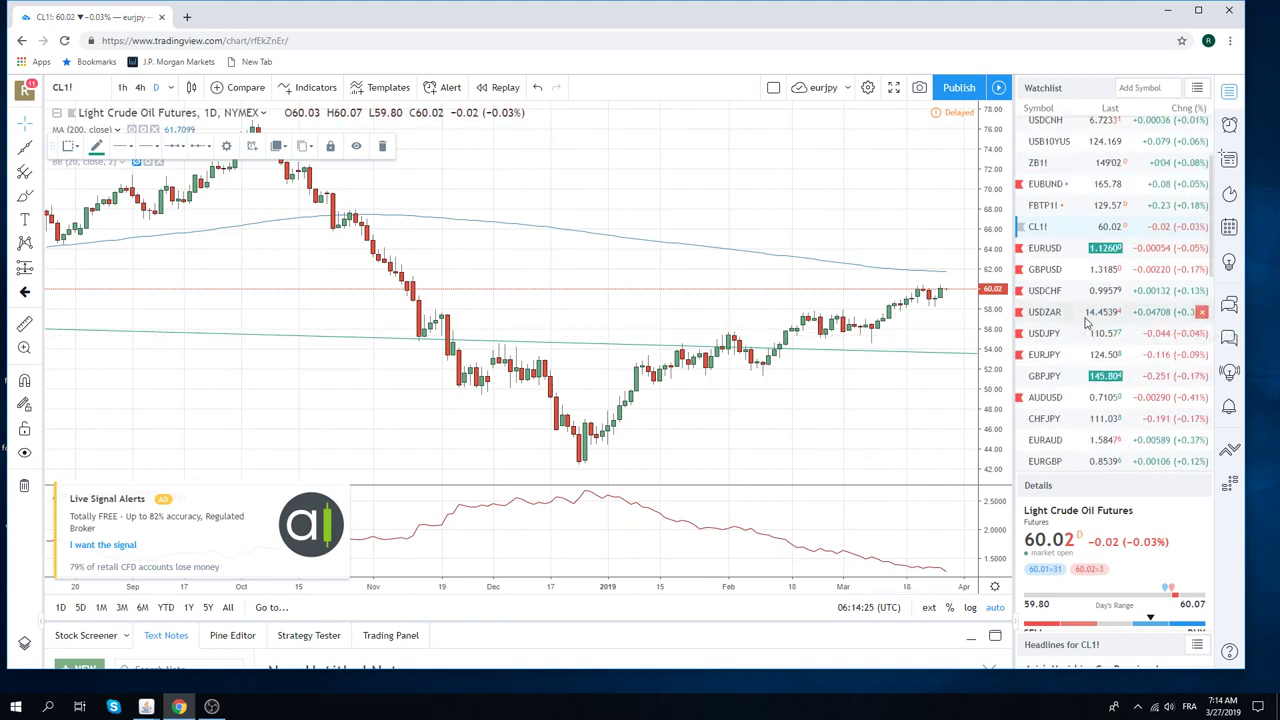
pyautogui.scroll(5, 1087, 320)
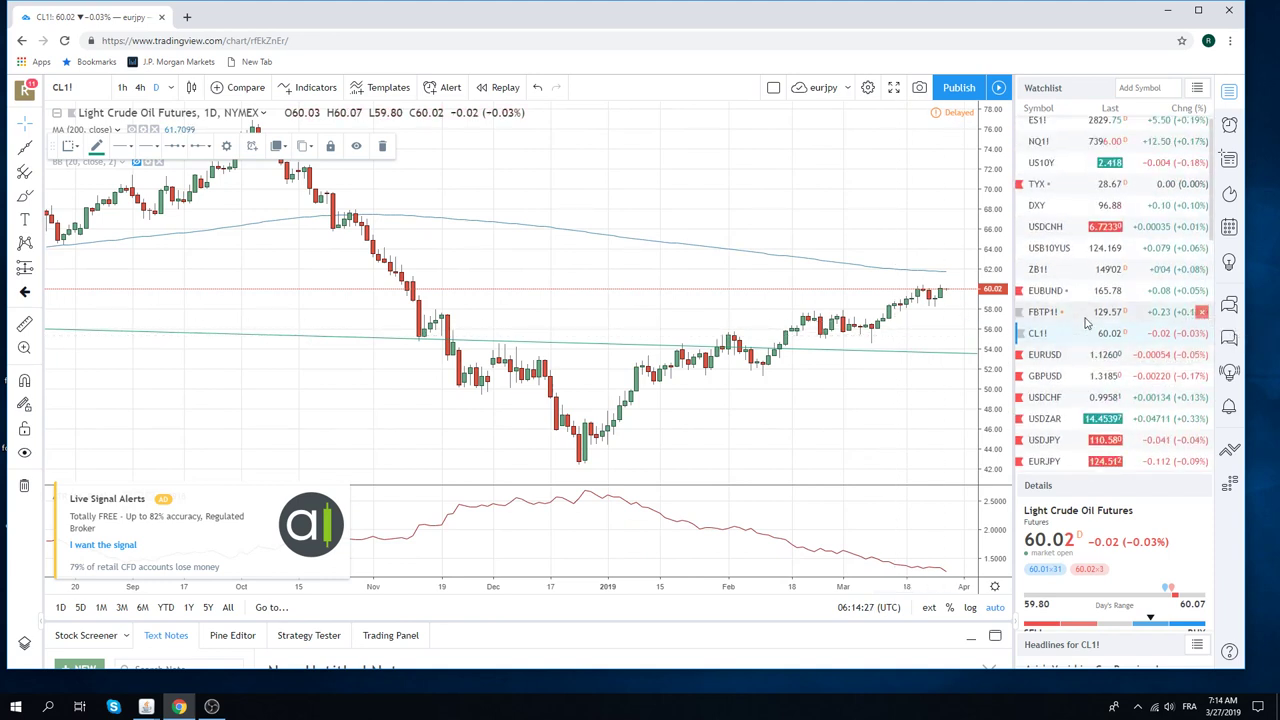
pyautogui.scroll(-2, 1050, 325)
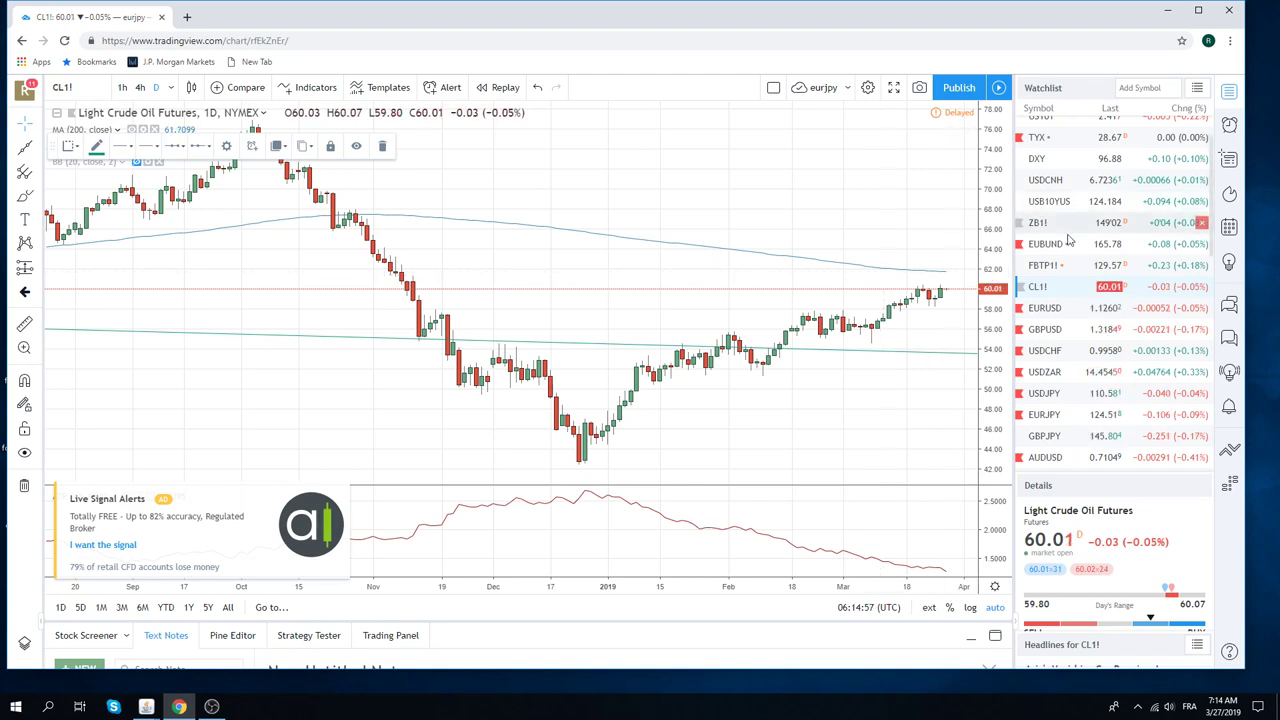
# - Load EURJPY from the watchlist and set it to the 1h interval
pyautogui.click(1052, 414)
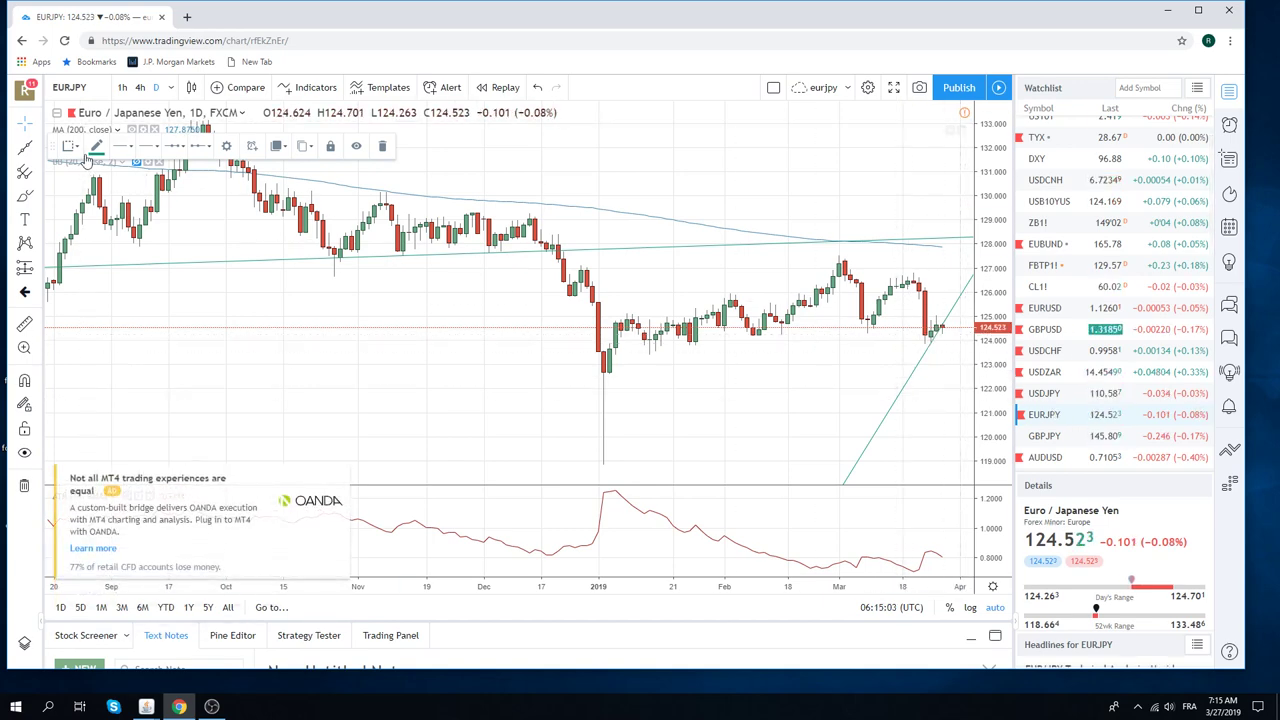
pyautogui.click(122, 87)
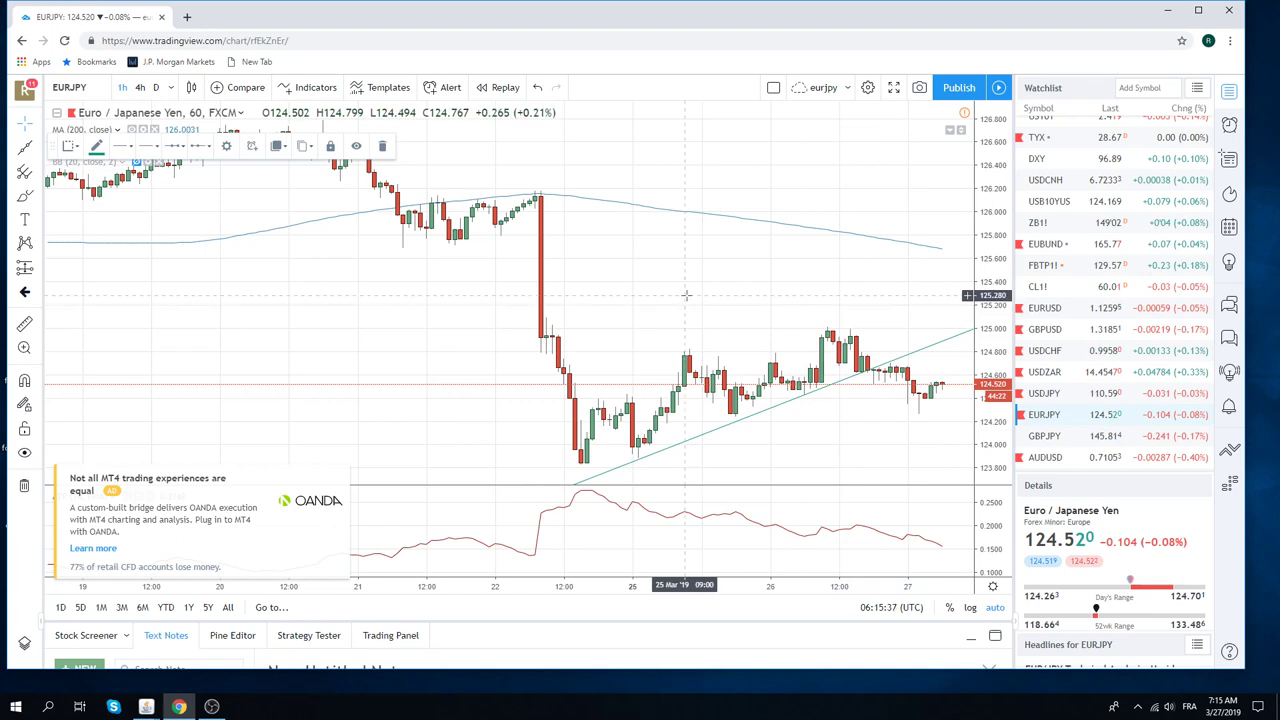
# - Set EURJPY to the D interval to view August–March with its steep trend line
pyautogui.click(156, 87)
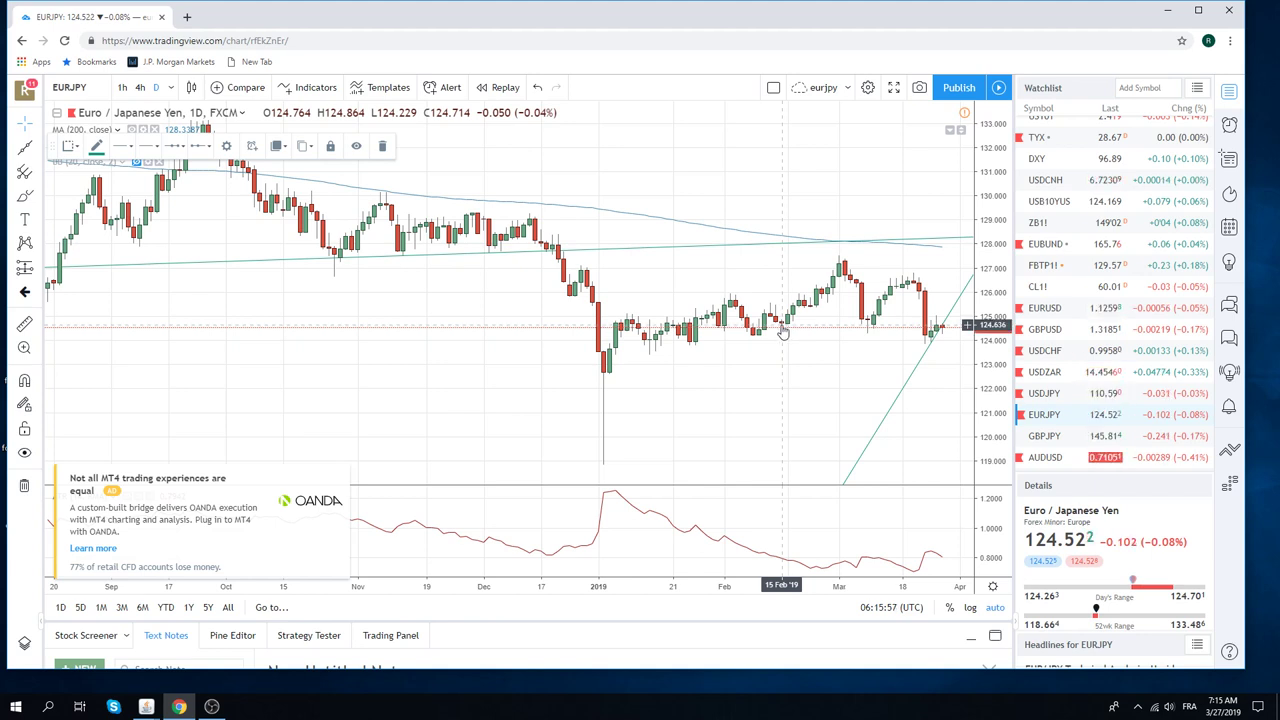
# - Load EURUSD daily from the watchlist to see its falling trend lines and 1.125 support
pyautogui.click(1045, 309)
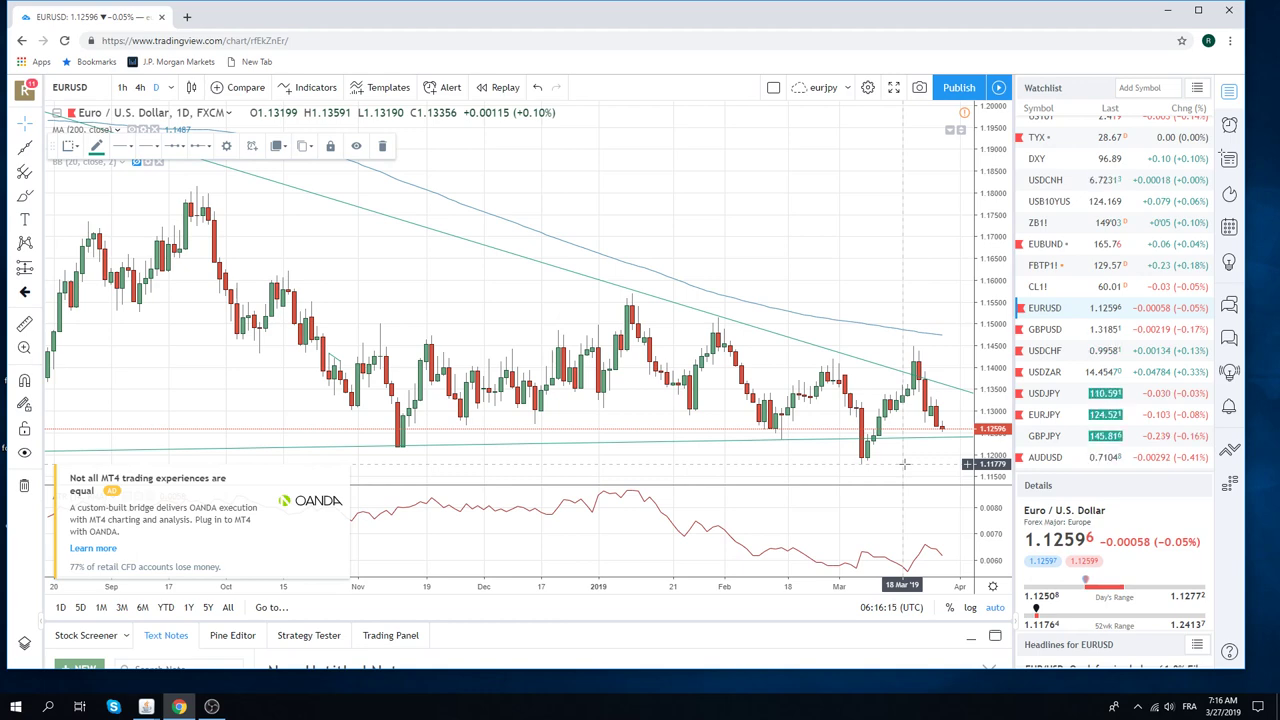
# - Remove the descending extended trend line from the EURUSD daily chart
pyautogui.rightClick(866, 368)
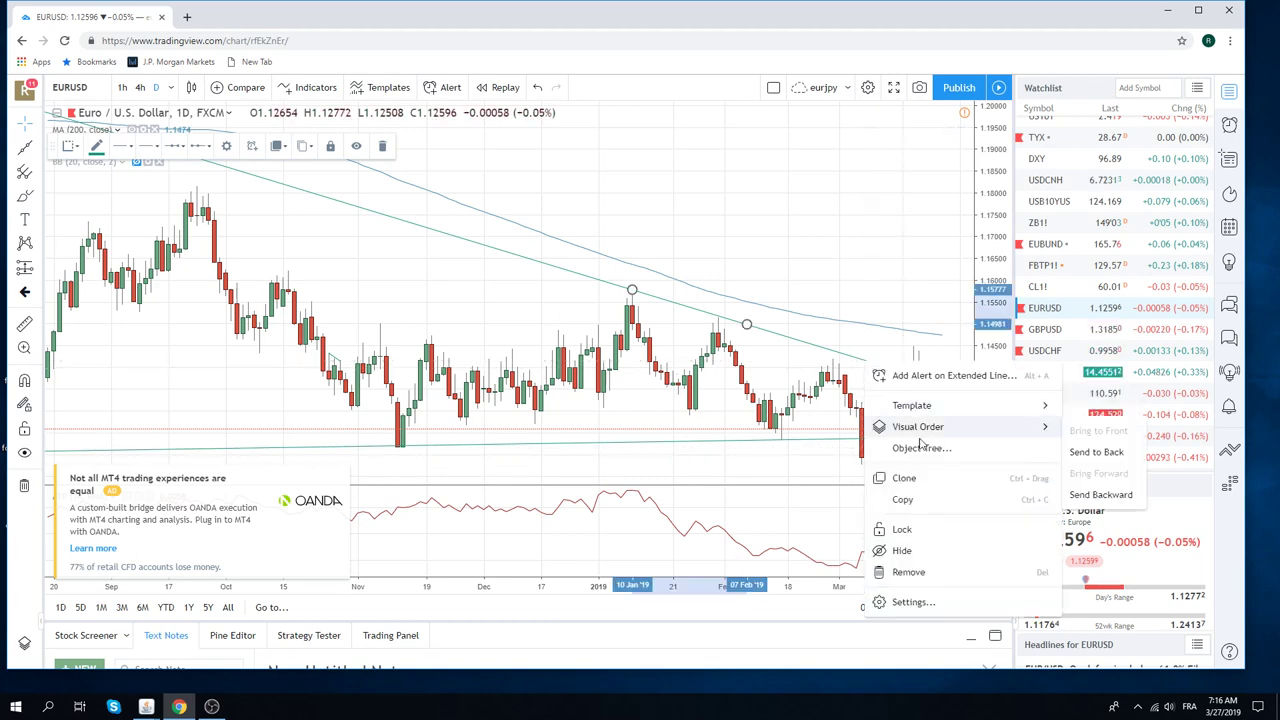
pyautogui.click(929, 549)
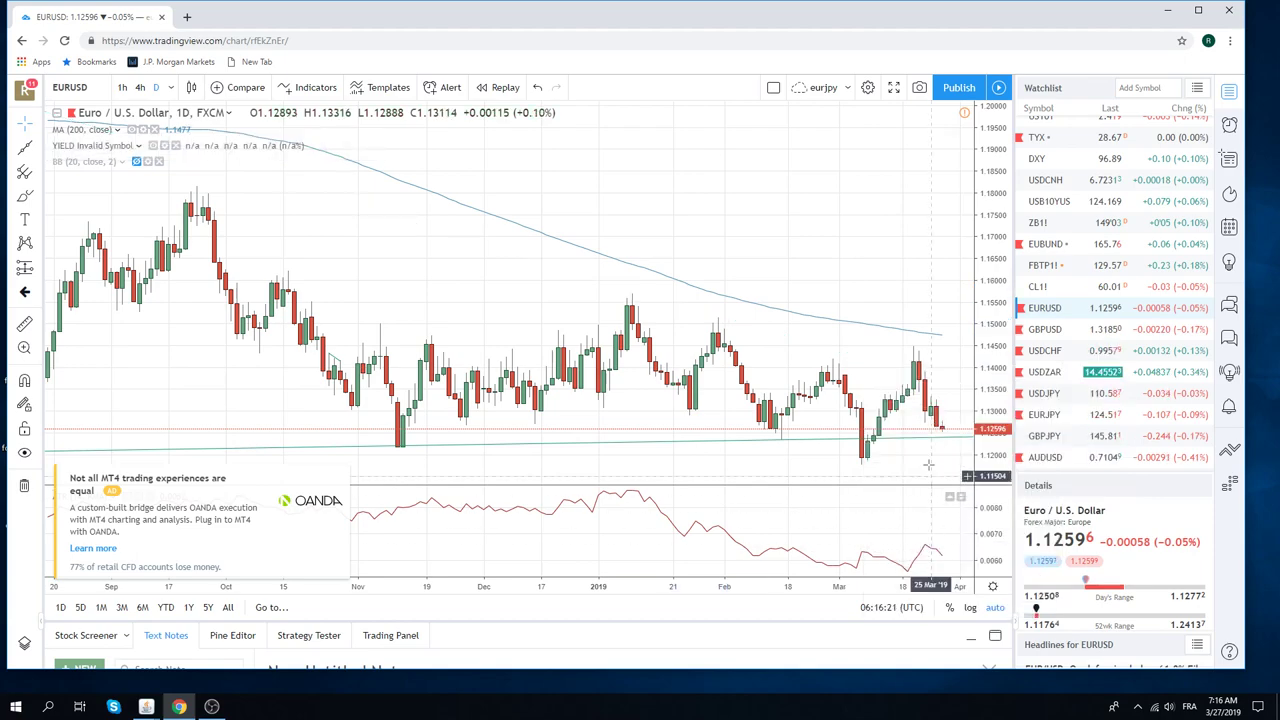
pyautogui.scroll(-4, 914, 427)
pyautogui.scroll(4, 914, 427)
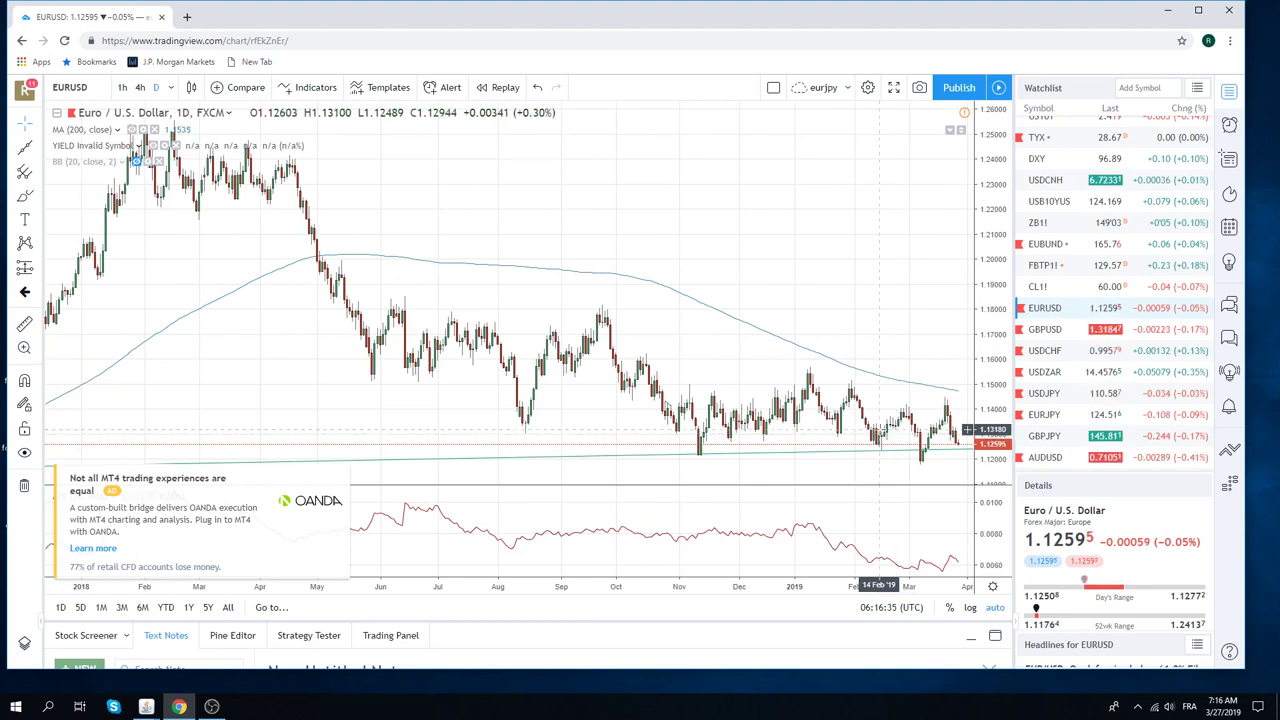
# - Zoom into EURUSD and set it to the 4h interval
pyautogui.scroll(2, 890, 438)
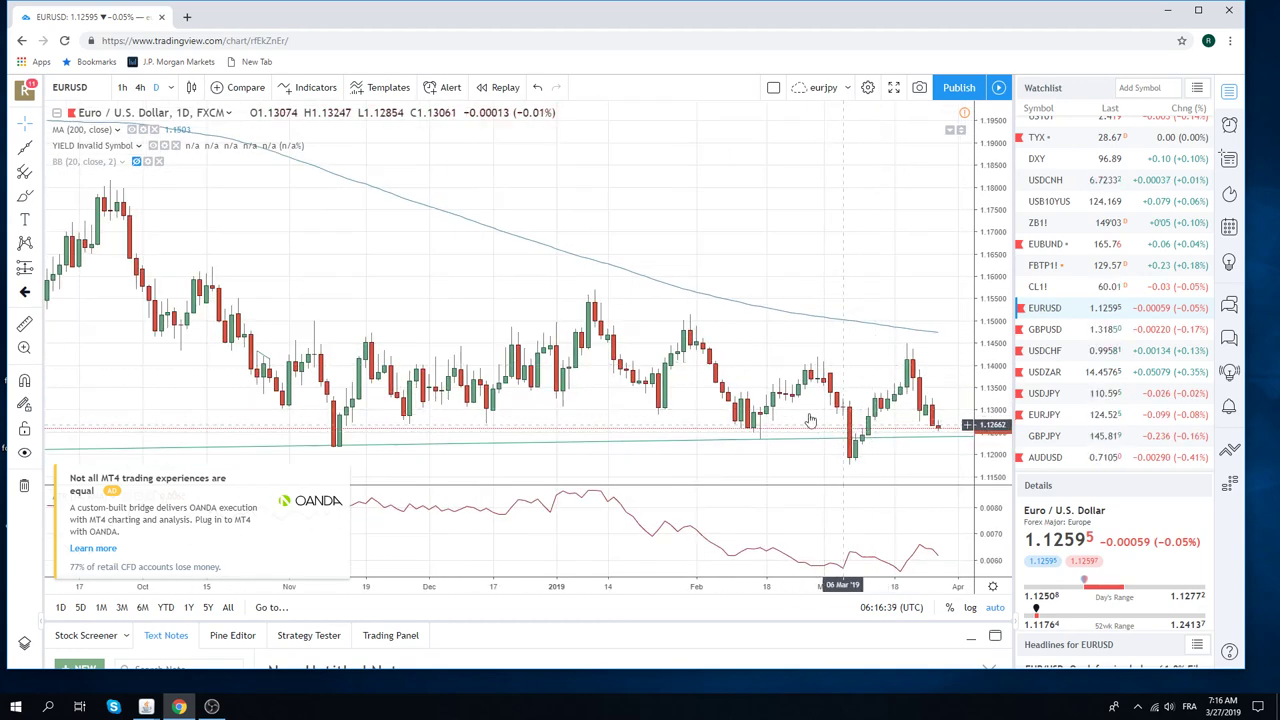
pyautogui.click(140, 87)
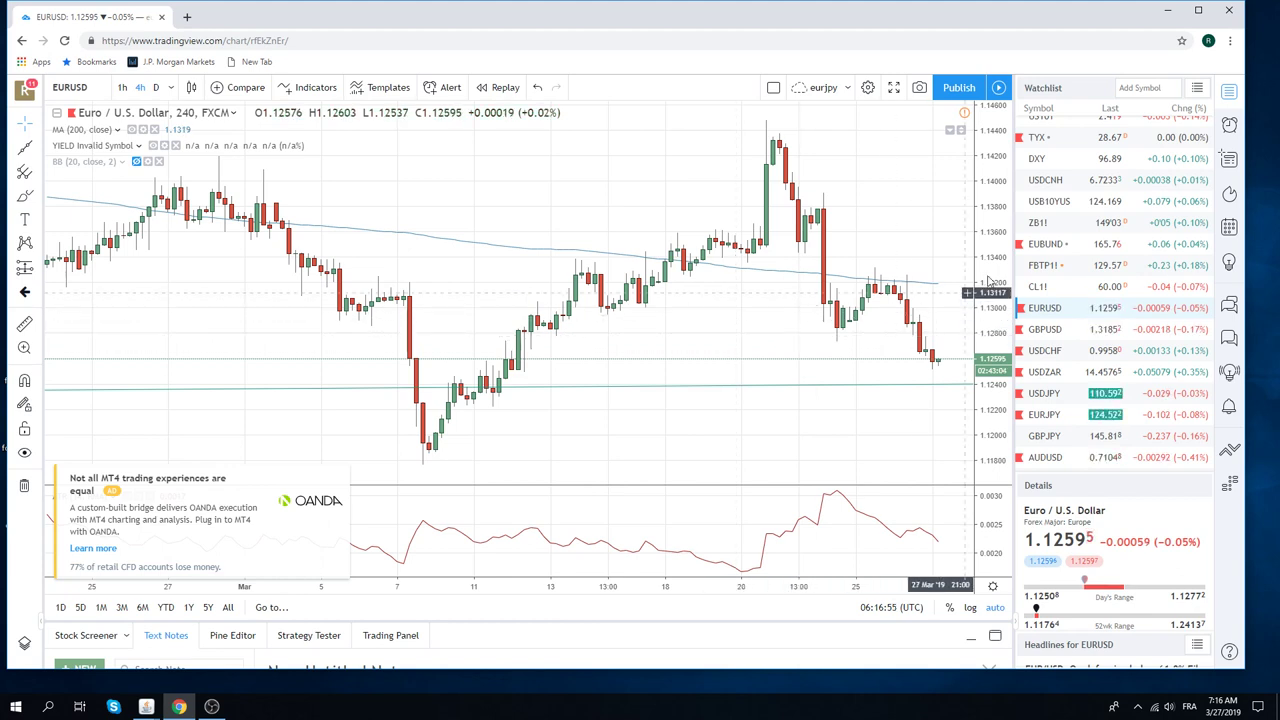
# - Load ES1! from the top of the watchlist on 4h candles
pyautogui.scroll(1, 1062, 158)
pyautogui.click(1058, 127)
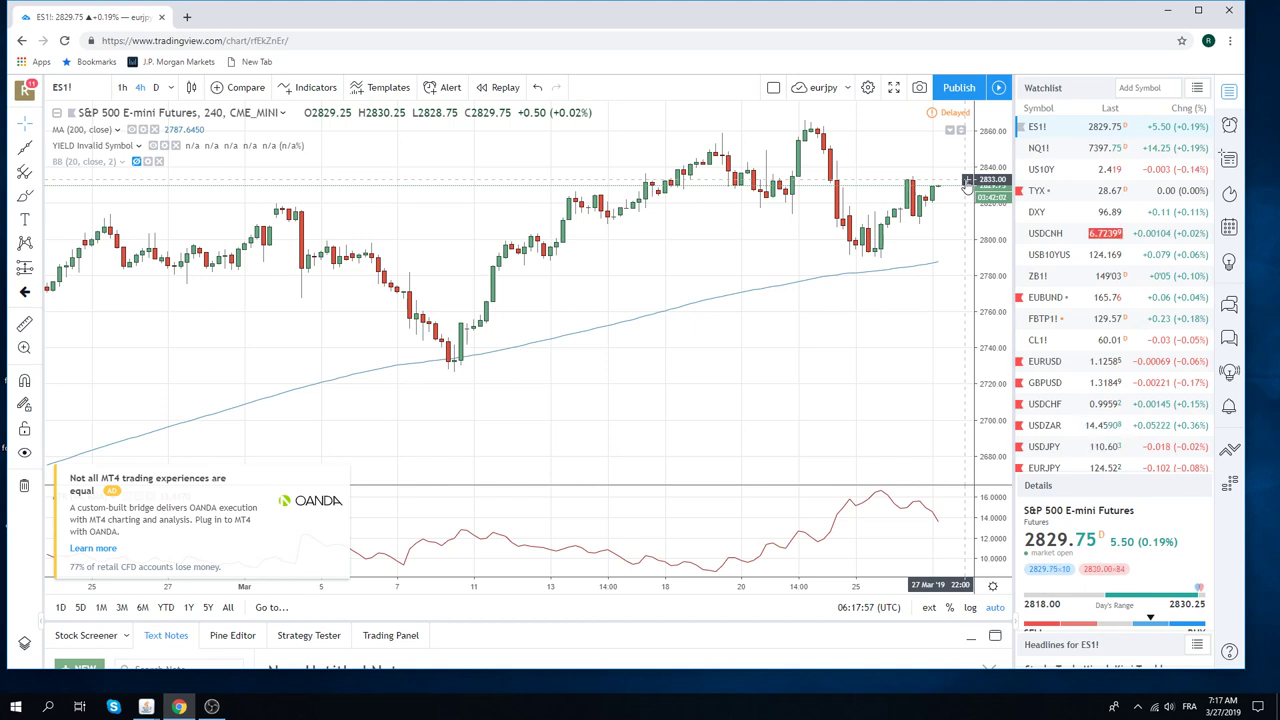
# - Switch the chart to EURJPY on 4-hour candles, price near 124.51 above its rising trend line
pyautogui.scroll(-1, 1058, 410)
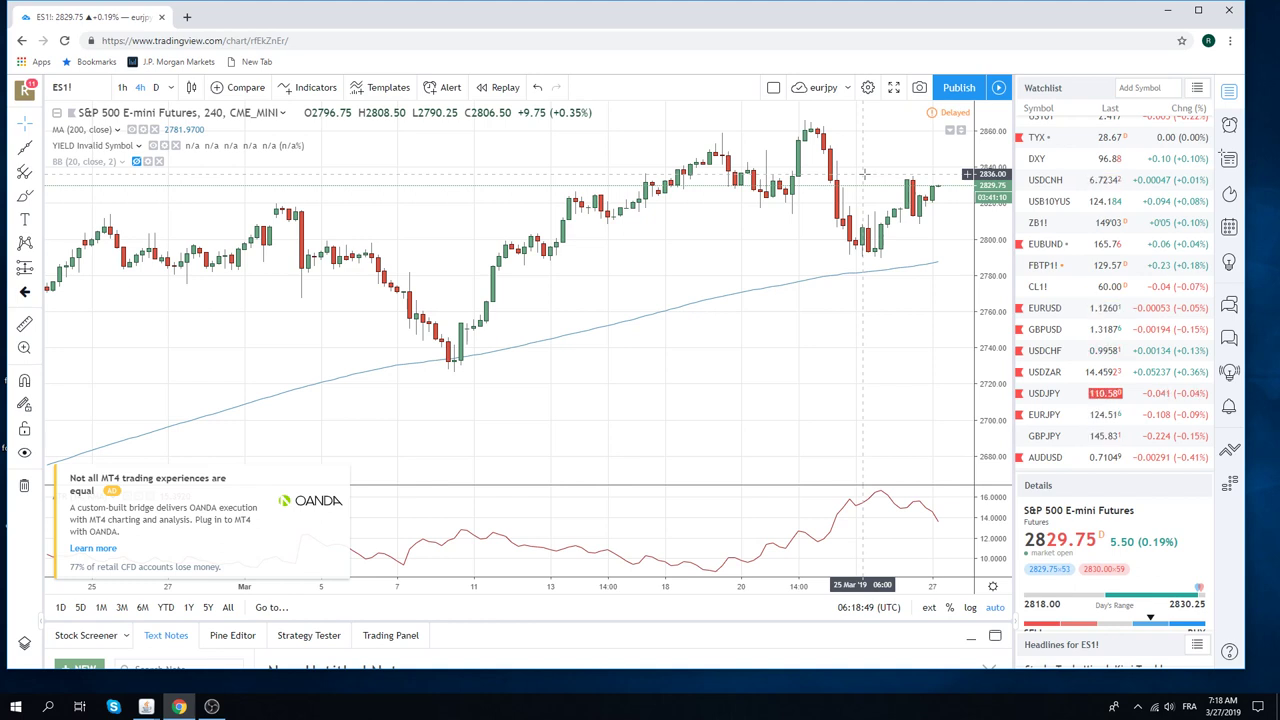
pyautogui.click(1049, 421)
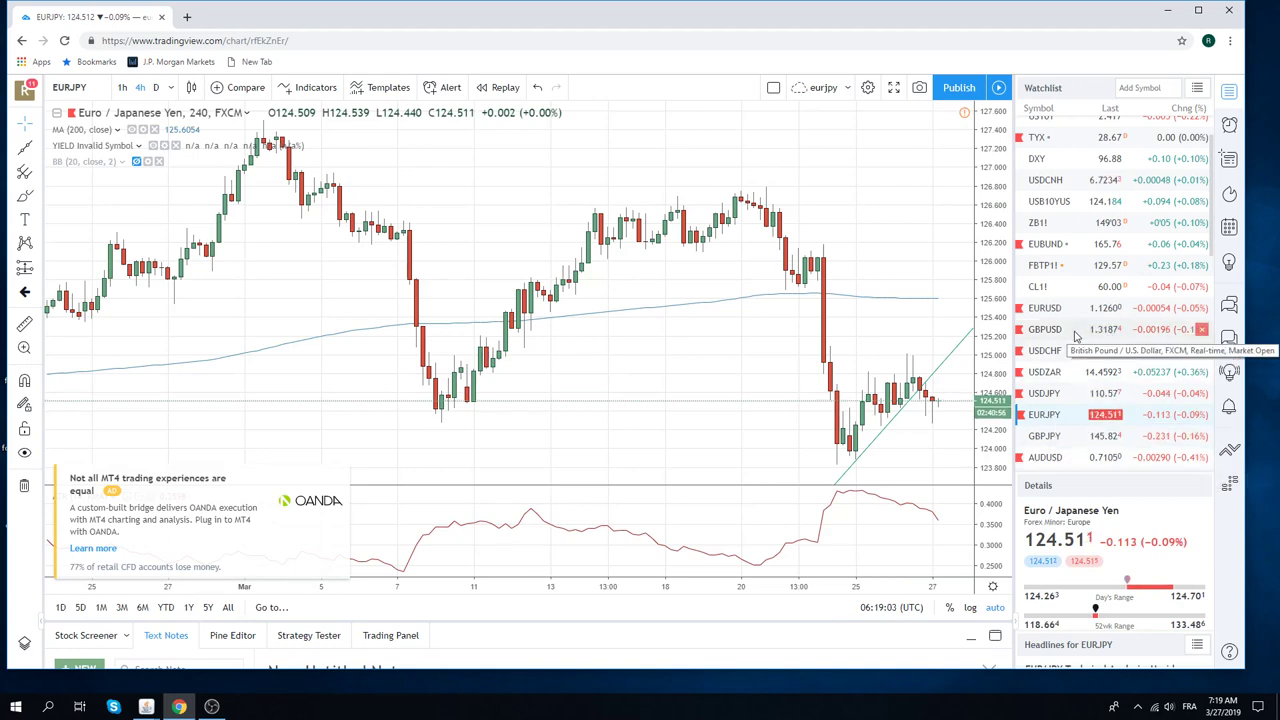
# - Switch the chart to Light Crude Oil Futures (CL1!), price near 60.01 above the 200 MA
pyautogui.click(1042, 287)
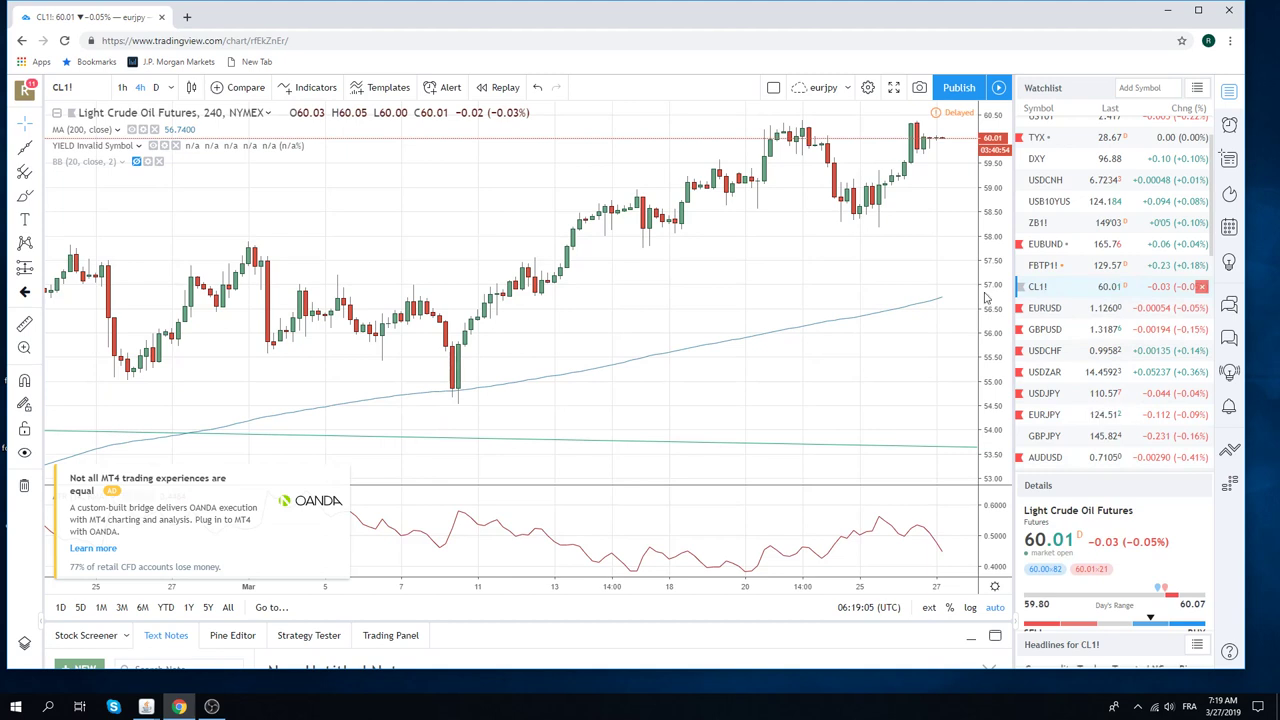